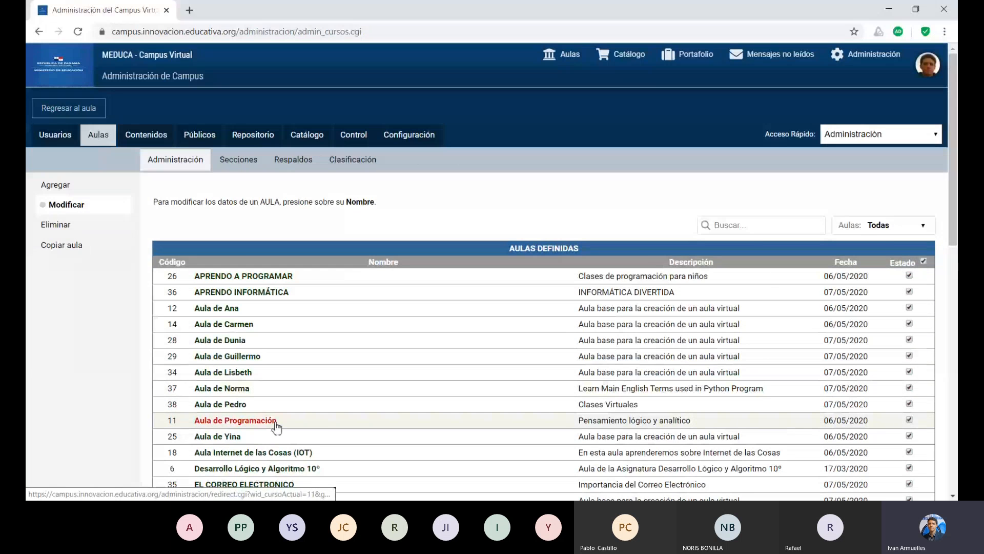
# Open the 02-Objetivos topic of the course's Presentación content and review its fields.
pyautogui.moveTo(952, 218); pyautogui.dragTo(951, 283)
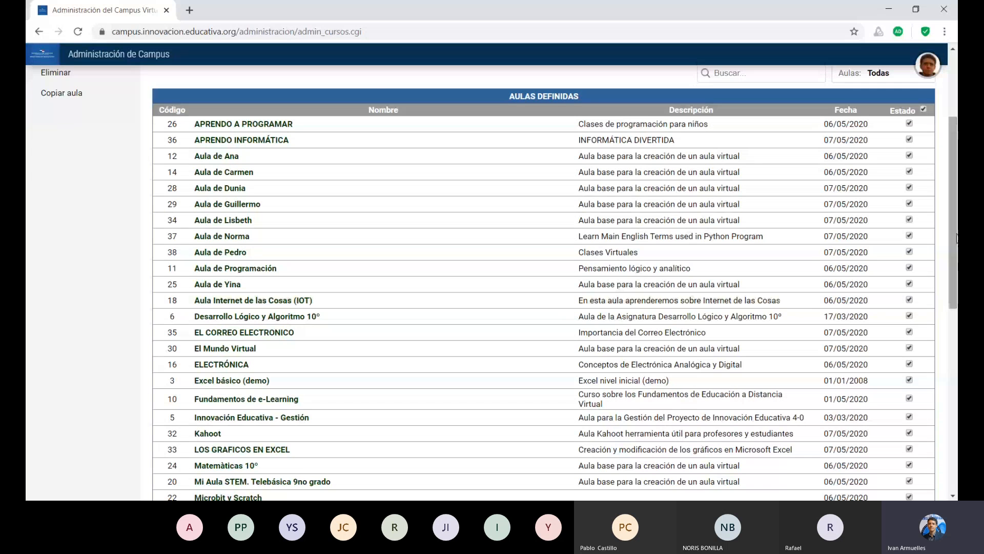
pyautogui.scroll(3, 957, 238)
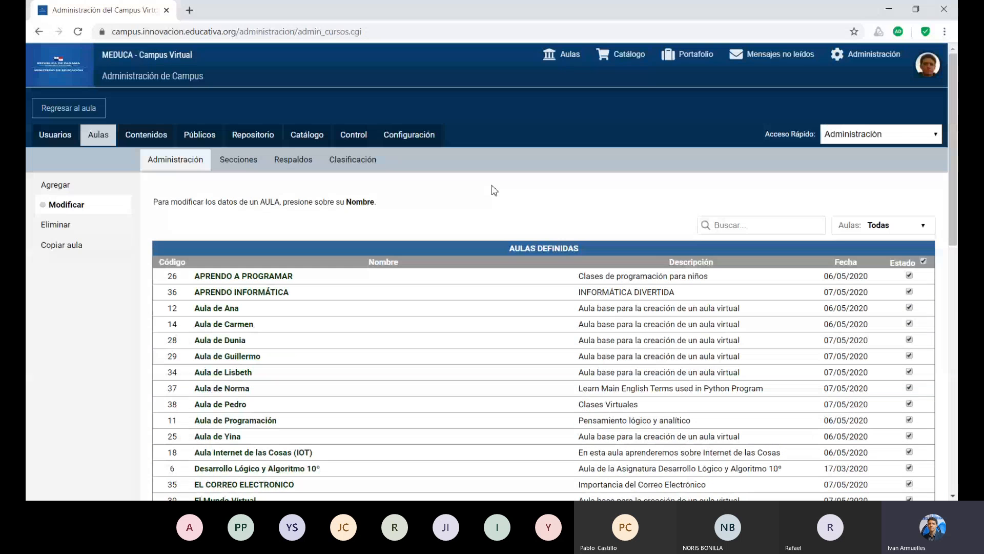
pyautogui.click(150, 133)
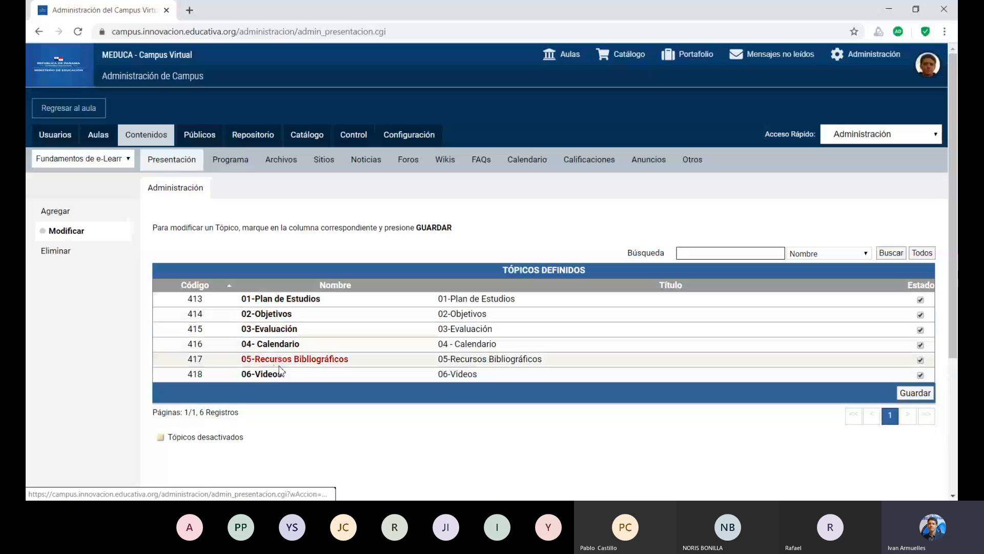
pyautogui.click(279, 314)
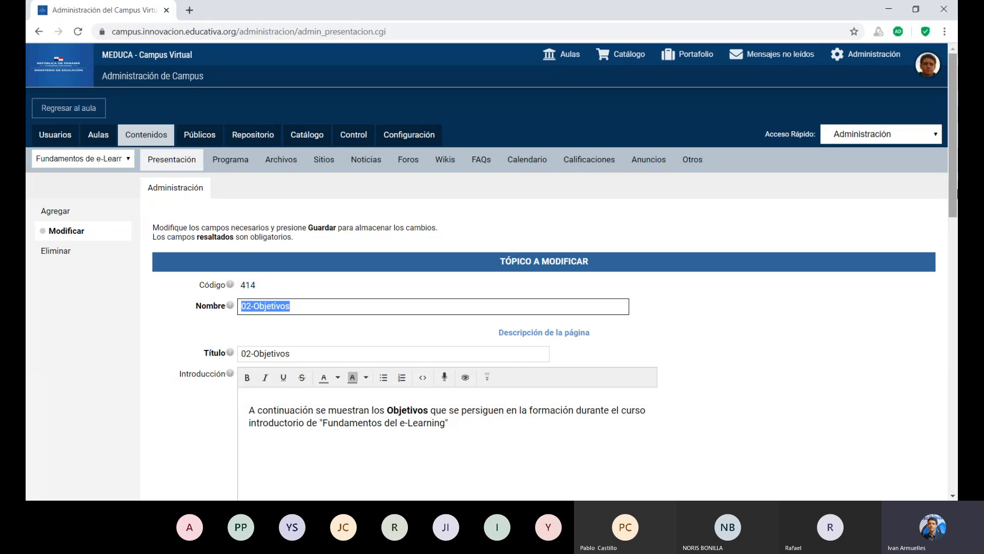
pyautogui.scroll(-6, 952, 197)
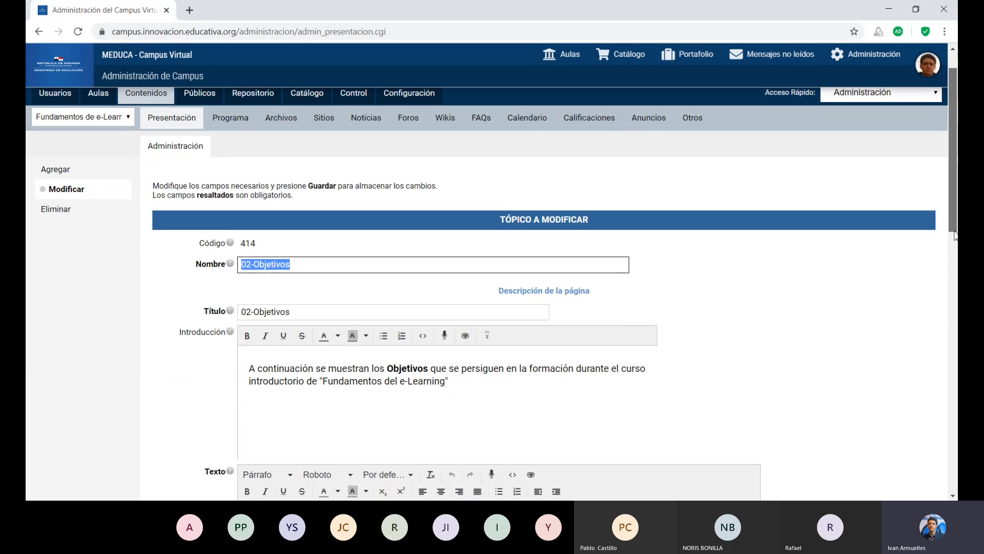
pyautogui.scroll(-7, 520, 263)
pyautogui.scroll(14, 521, 263)
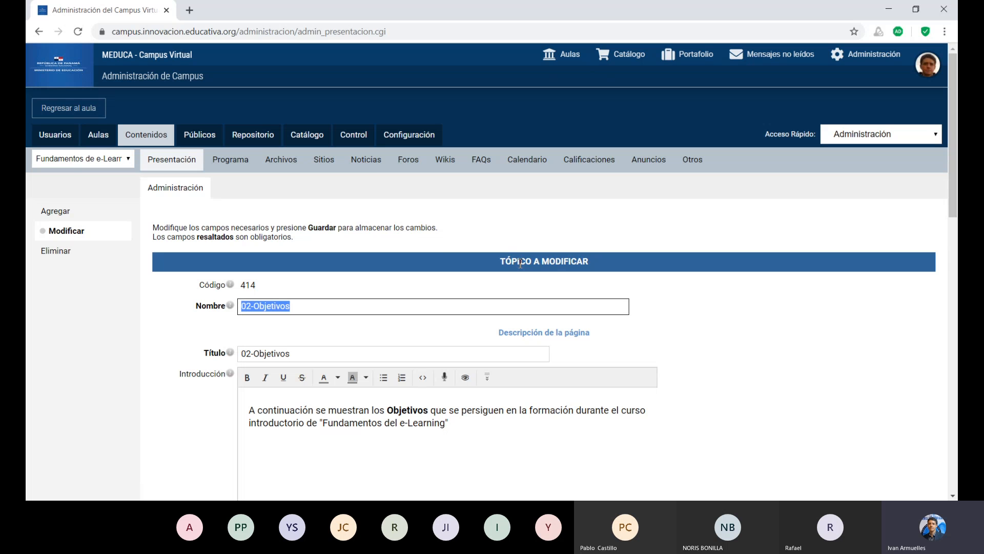
# Deactivate the Noticias, Chat, FAQs and Wikis sections of the classroom and save the section settings.
pyautogui.click(110, 138)
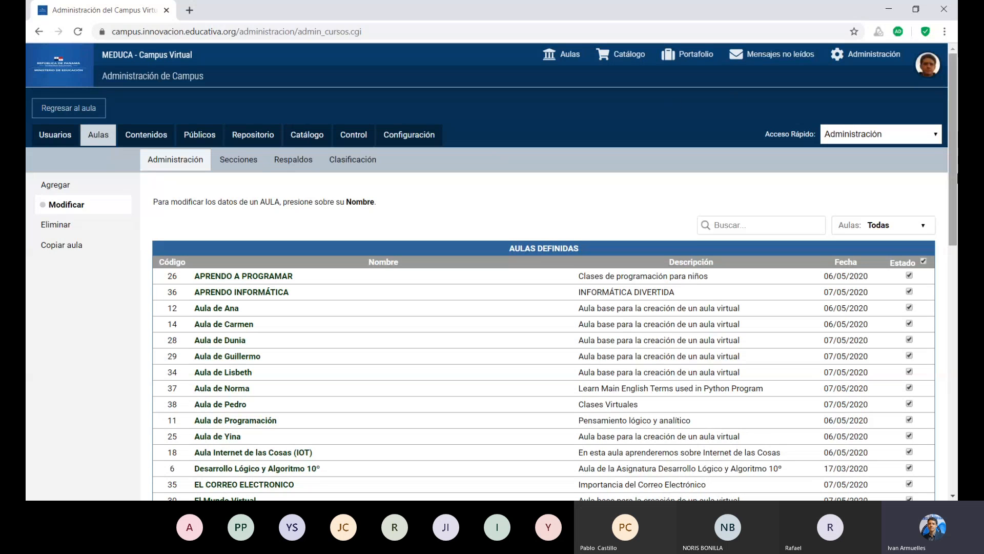
pyautogui.moveTo(956, 182)
pyautogui.mouseDown()
pyautogui.moveTo(956, 233)
pyautogui.moveTo(956, 178)
pyautogui.mouseUp()
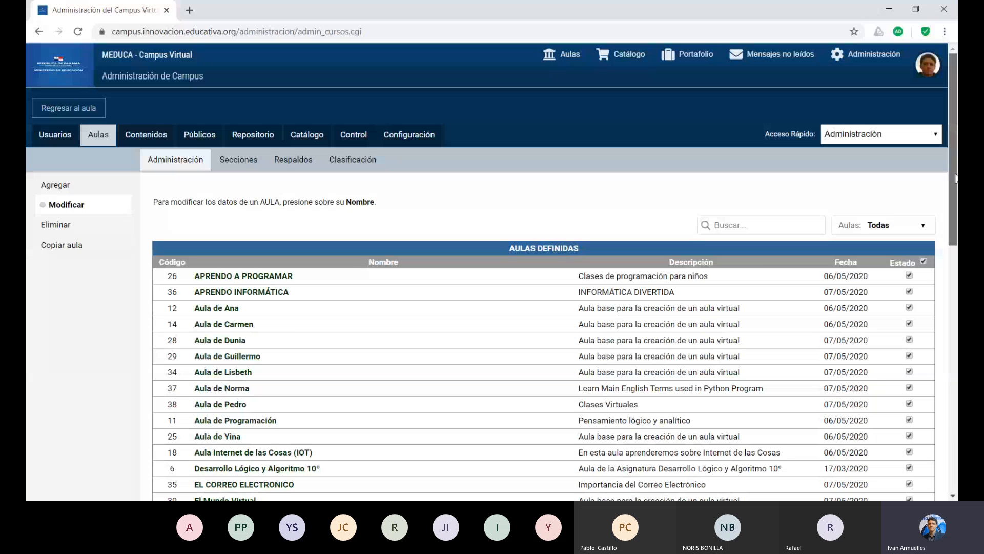
pyautogui.moveTo(955, 174)
pyautogui.mouseDown()
pyautogui.moveTo(956, 428)
pyautogui.moveTo(942, 164)
pyautogui.mouseUp()
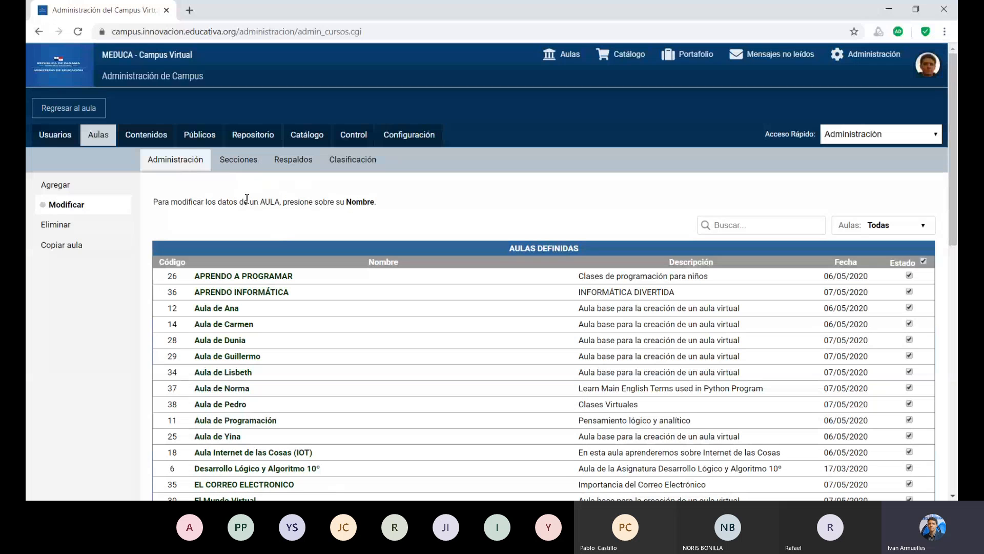
pyautogui.click(241, 166)
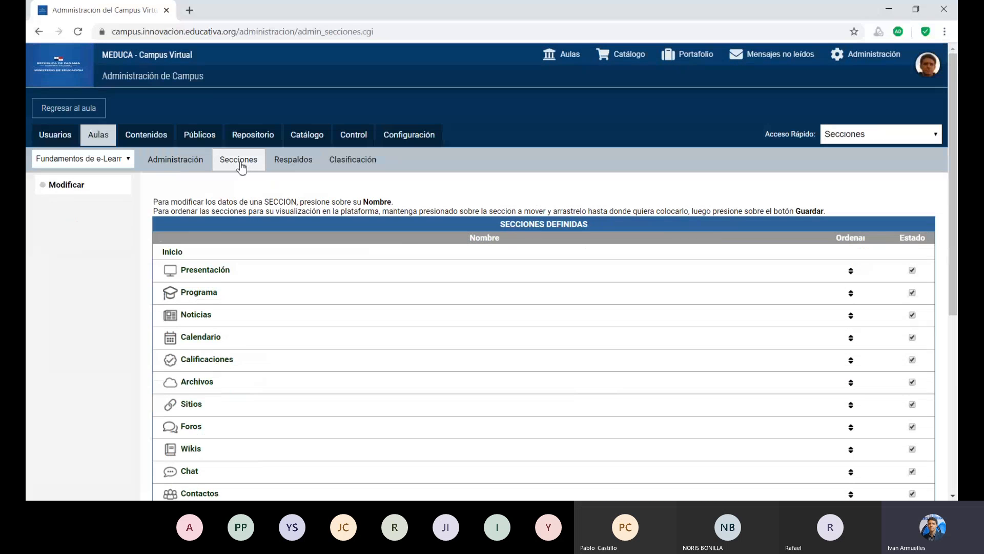
pyautogui.moveTo(955, 261); pyautogui.dragTo(952, 312)
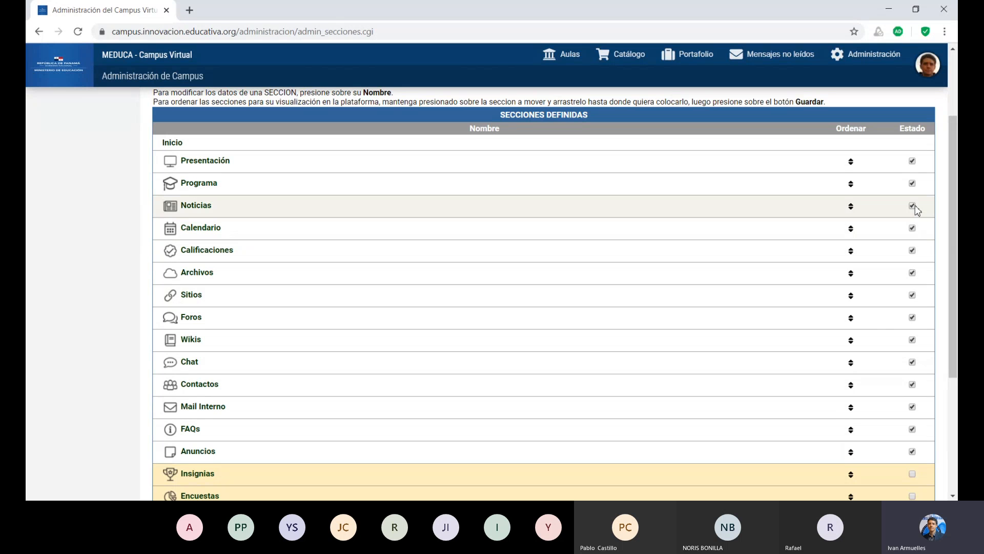
pyautogui.moveTo(953, 220); pyautogui.dragTo(957, 281)
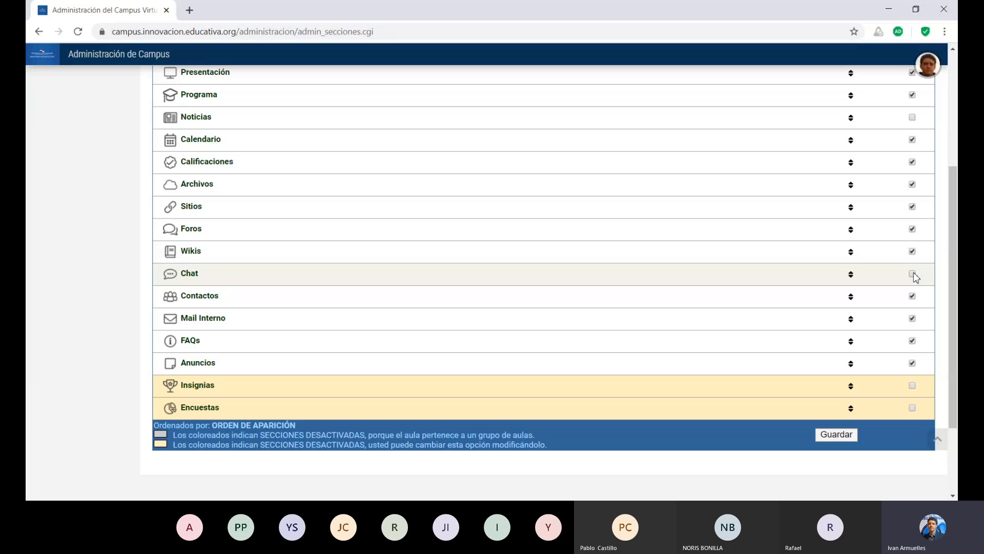
pyautogui.moveTo(950, 278); pyautogui.dragTo(955, 334)
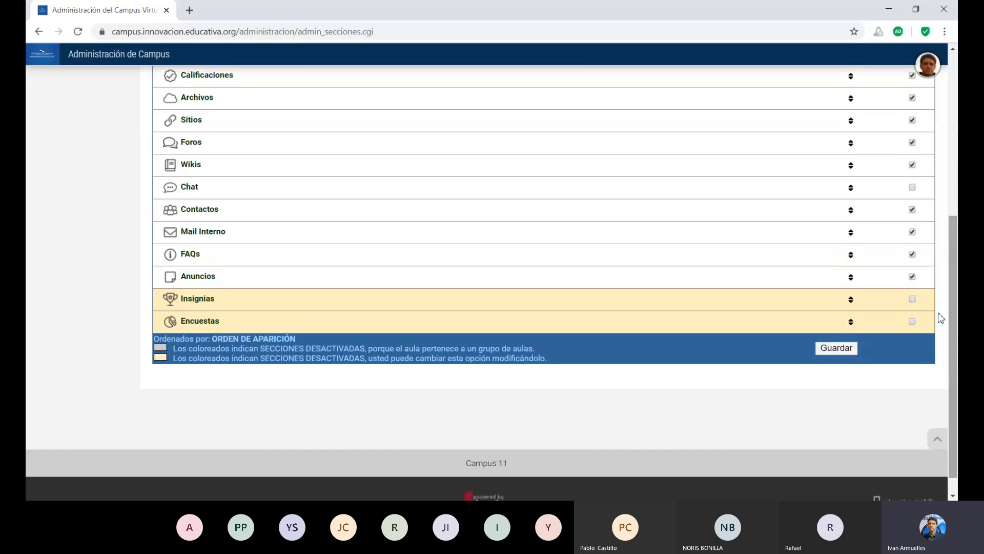
pyautogui.click(913, 255)
pyautogui.moveTo(955, 332); pyautogui.dragTo(940, 279)
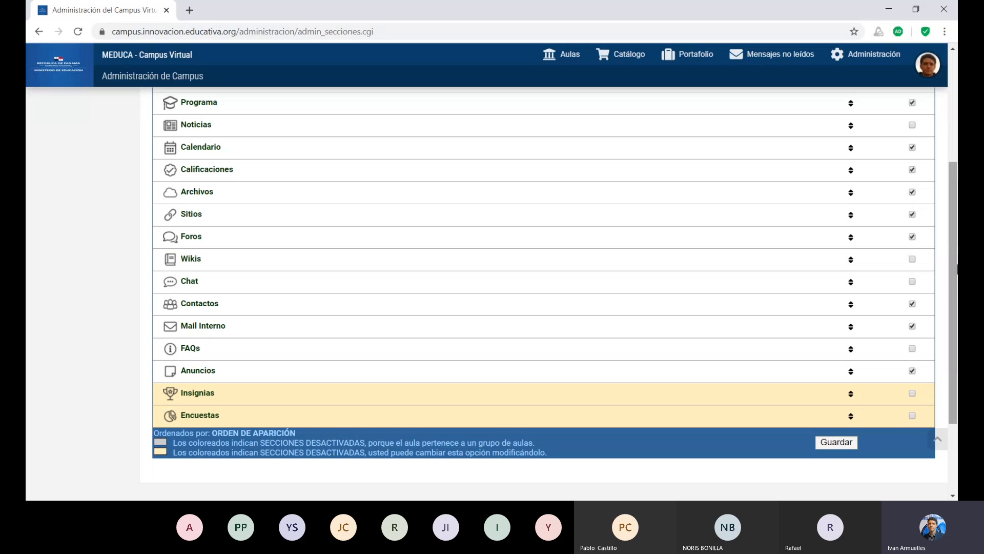
pyautogui.moveTo(956, 267); pyautogui.dragTo(956, 333)
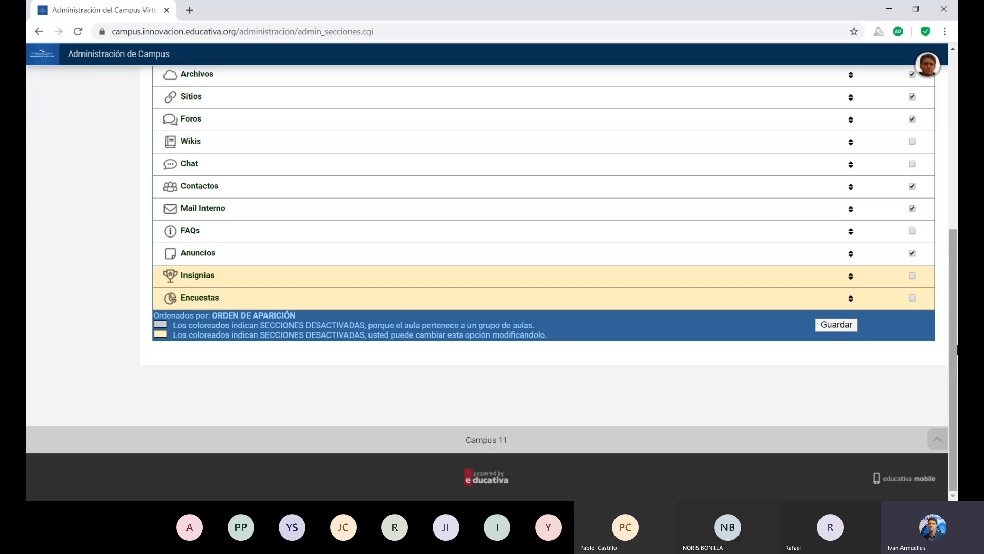
pyautogui.click(849, 329)
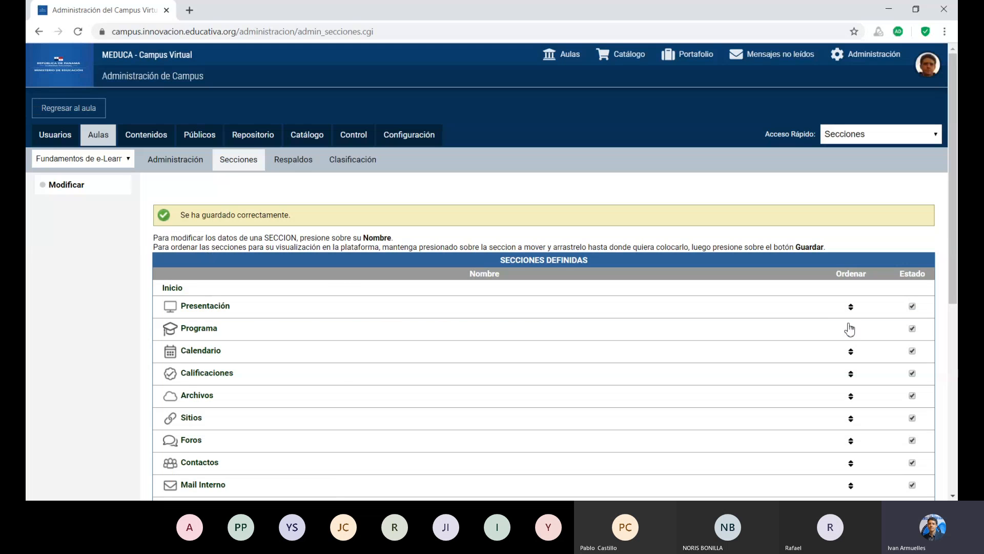
# Return to the classroom and view its Anuncios section.
pyautogui.click(55, 110)
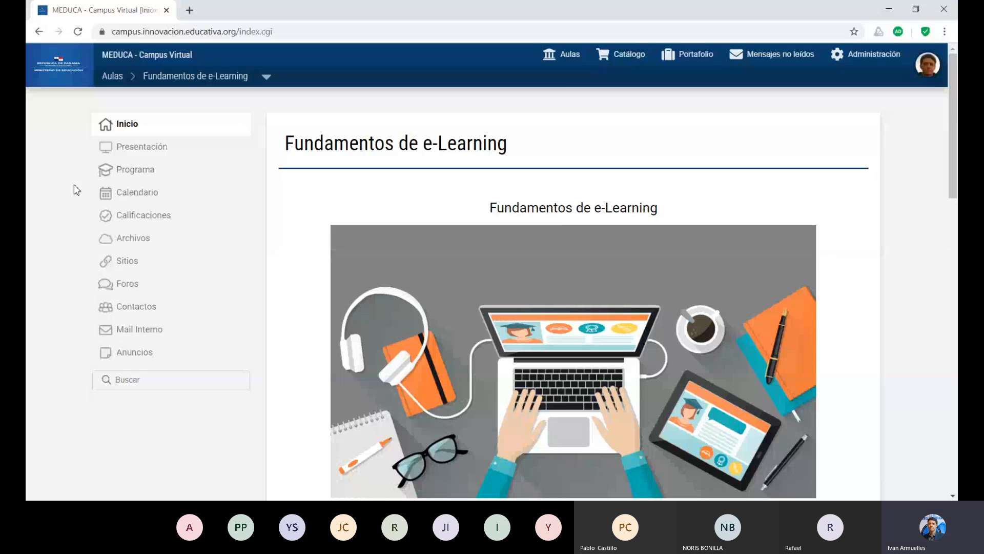
pyautogui.click(124, 364)
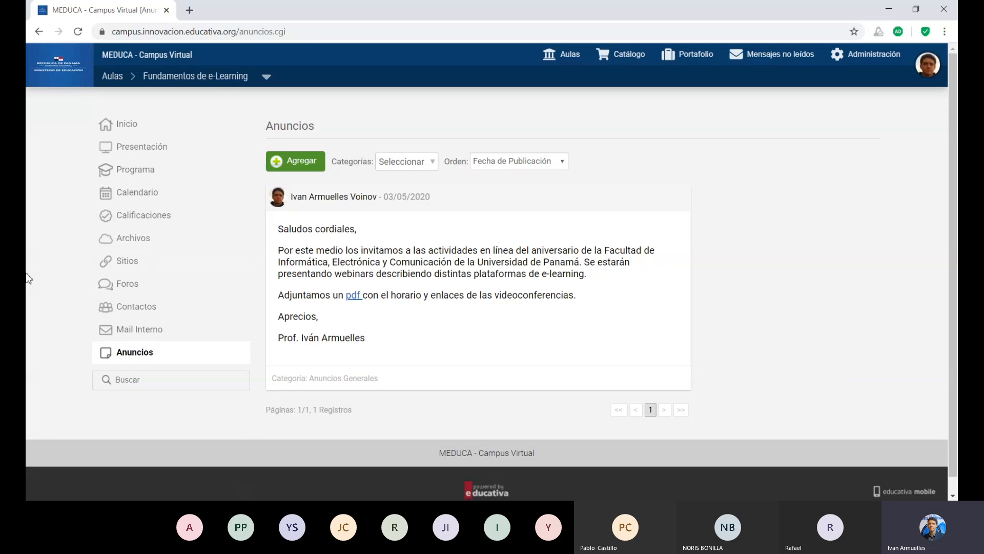
# Open the Fundamentos de e-Learning classroom settings and set the language to Español (Usted).
pyautogui.click(861, 62)
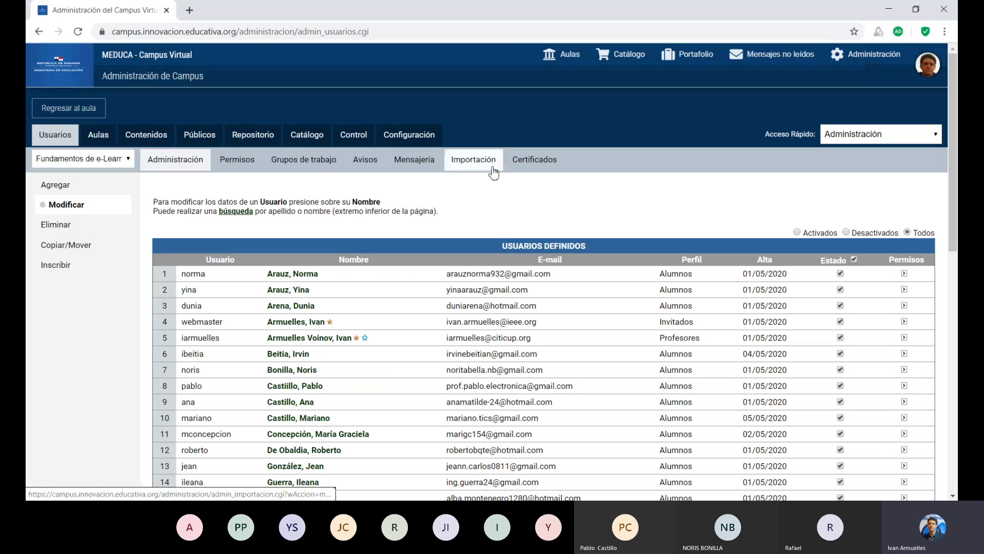
pyautogui.click(100, 136)
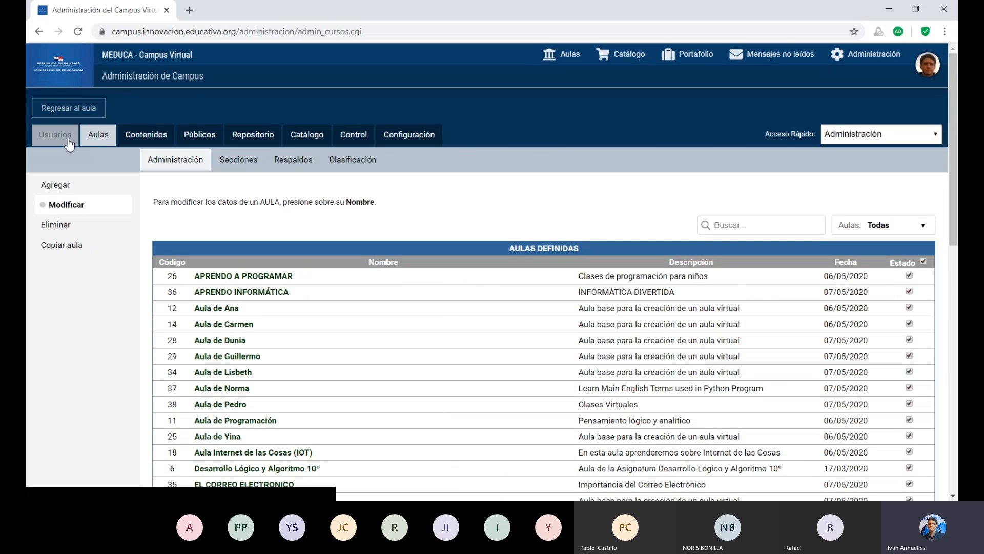
pyautogui.scroll(-3, 950, 205)
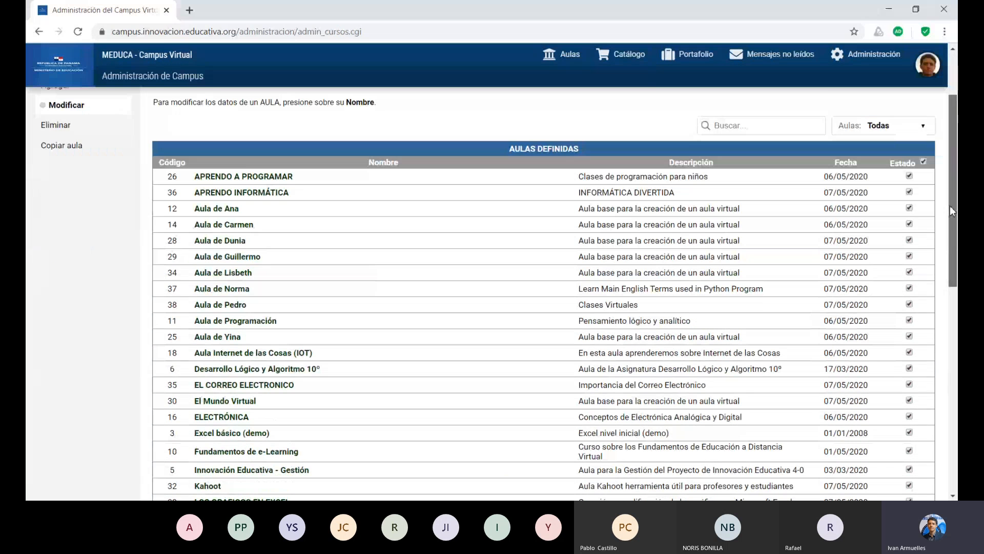
pyautogui.scroll(-6, 949, 205)
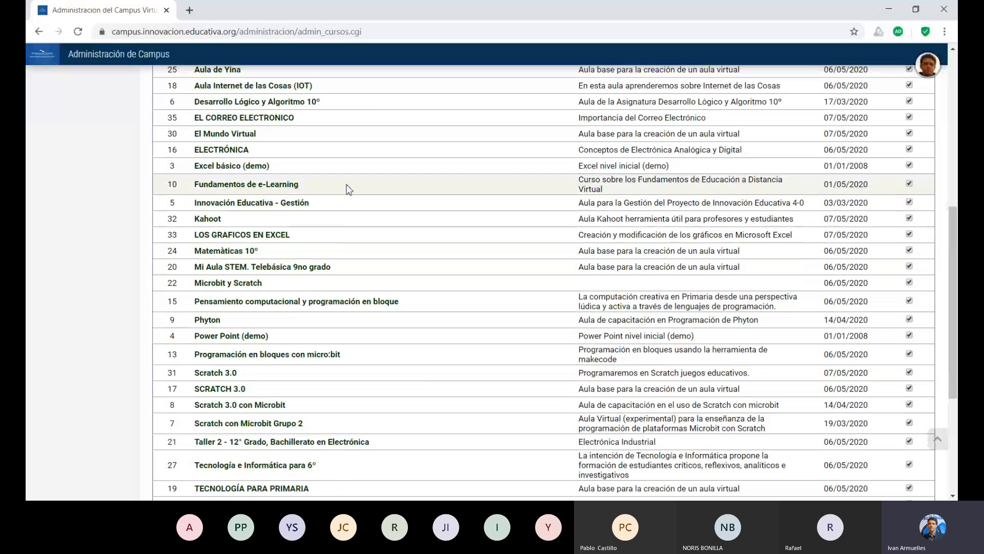
pyautogui.click(276, 194)
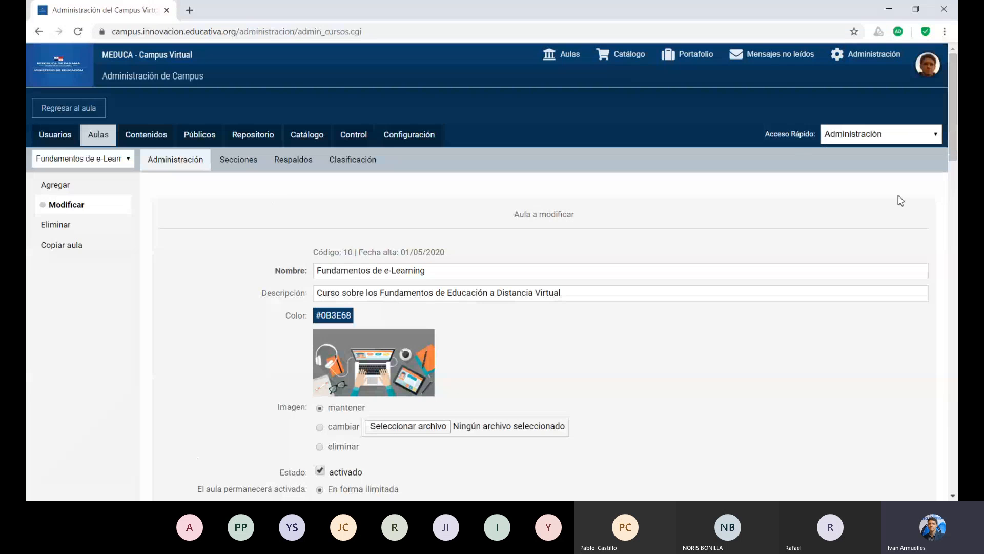
pyautogui.moveTo(953, 149); pyautogui.dragTo(957, 380)
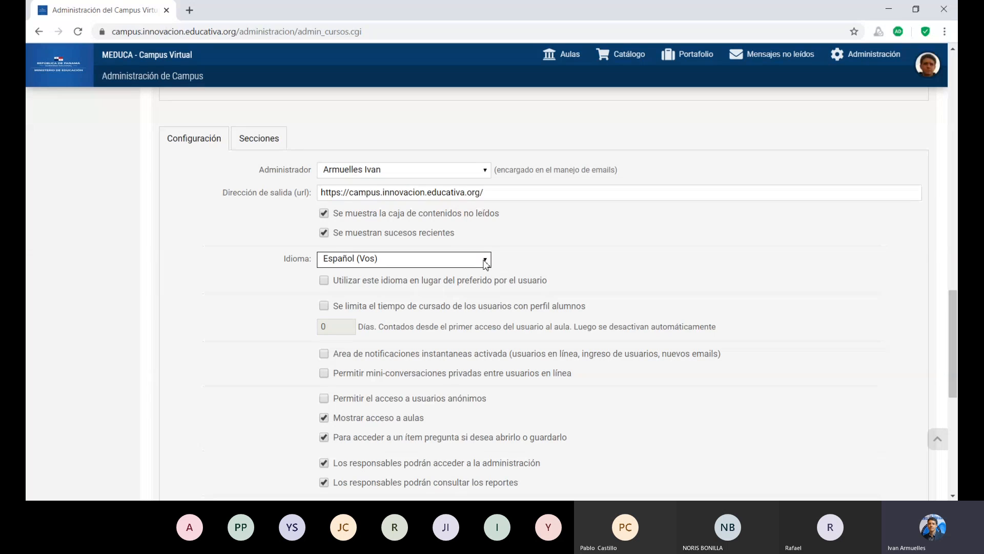
pyautogui.click(461, 287)
# Enter 7 days for the student course-time limit and leave the limit option unchecked.
pyautogui.click(328, 309)
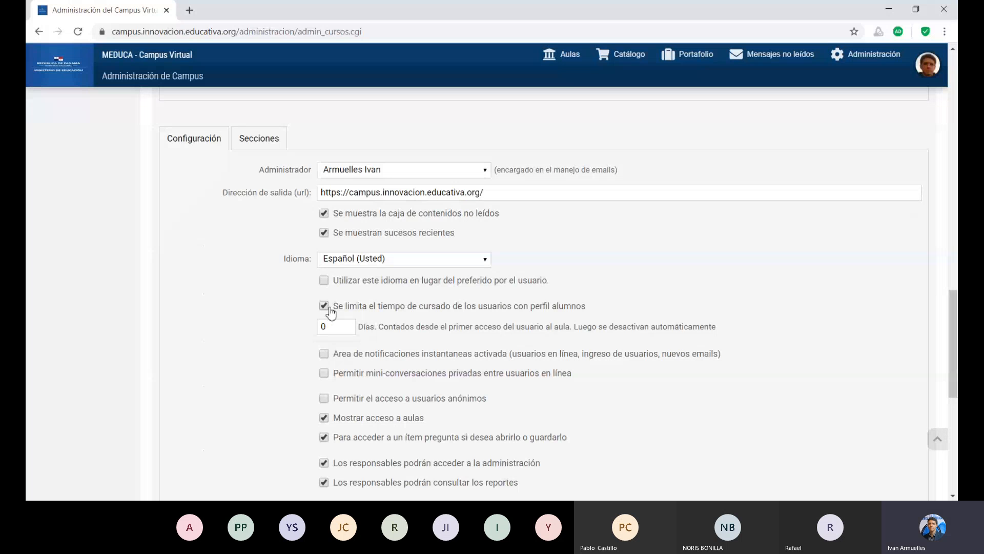
pyautogui.click(328, 328)
pyautogui.click(348, 324)
pyautogui.click(348, 325)
pyautogui.click(348, 324)
pyautogui.click(348, 324)
pyautogui.click(327, 307)
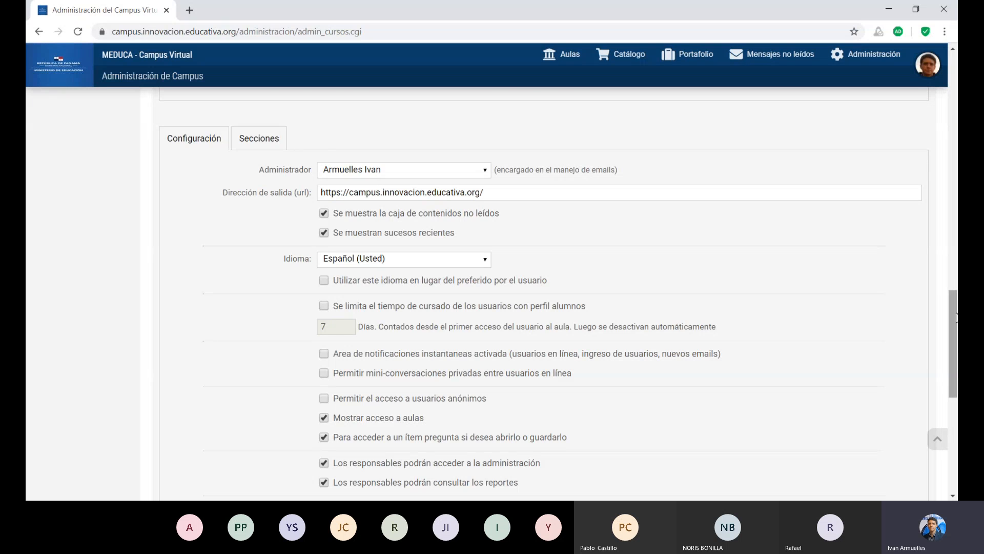
# Review the classroom access and manager permission options.
pyautogui.moveTo(956, 316); pyautogui.dragTo(956, 349)
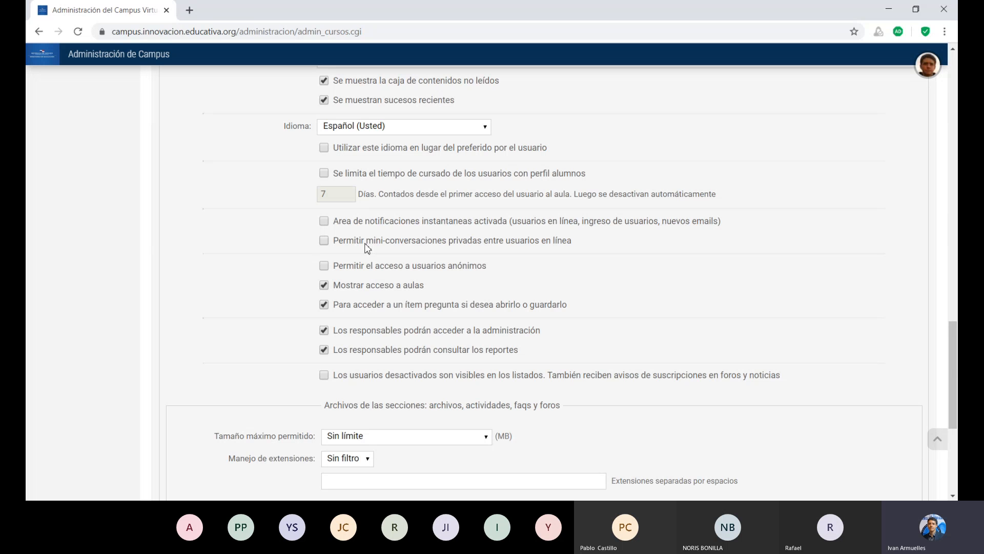
pyautogui.click(328, 289)
pyautogui.scroll(-3, 820, 220)
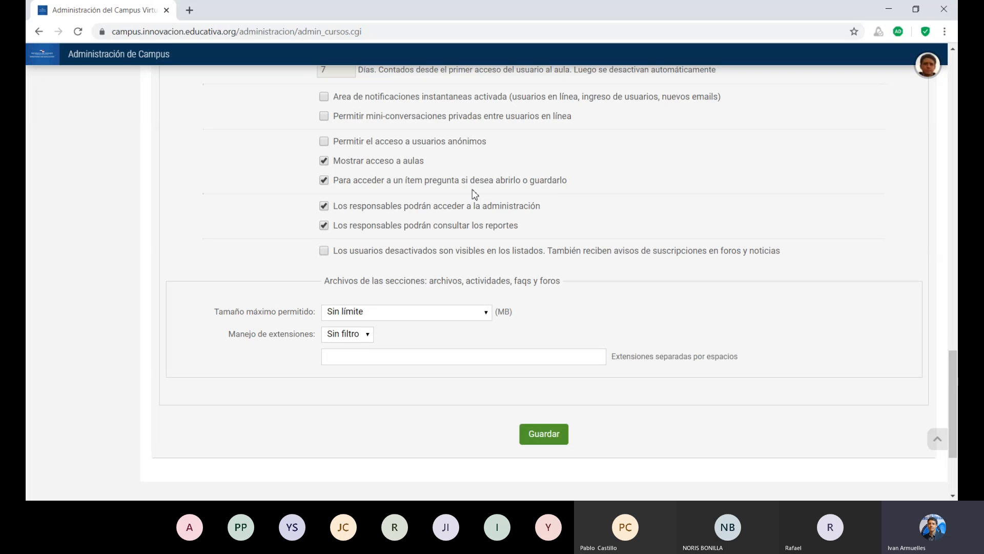
pyautogui.click(327, 210)
pyautogui.click(326, 214)
pyautogui.click(327, 229)
# Examine the maximum allowed file size options for section files.
pyautogui.moveTo(493, 315); pyautogui.dragTo(511, 376)
pyautogui.click(511, 376)
pyautogui.click(484, 312)
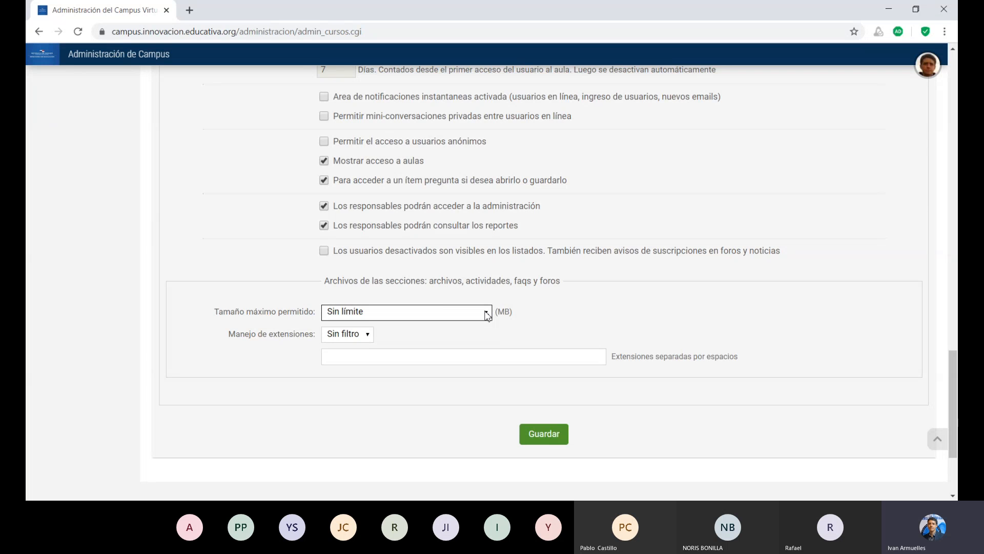
pyautogui.click(593, 304)
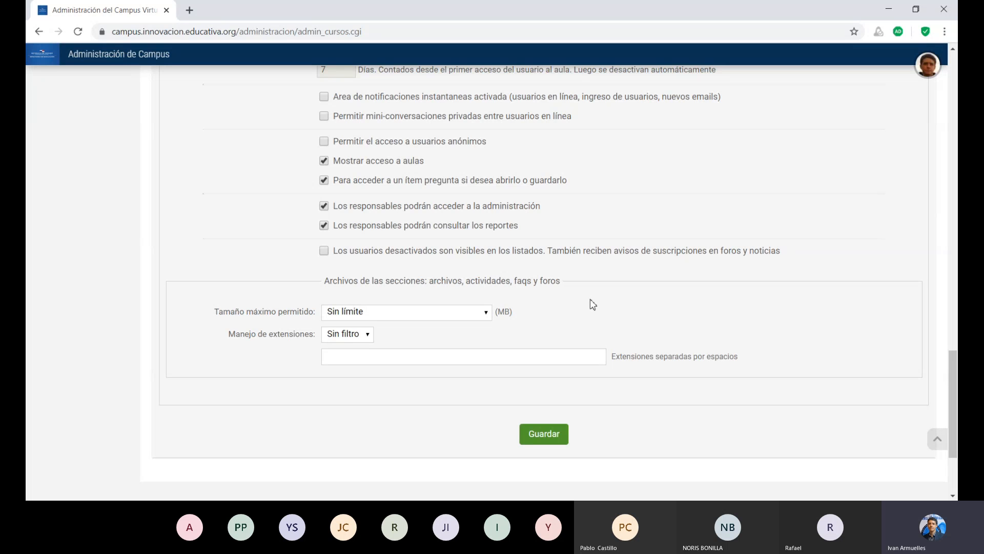
pyautogui.click(474, 314)
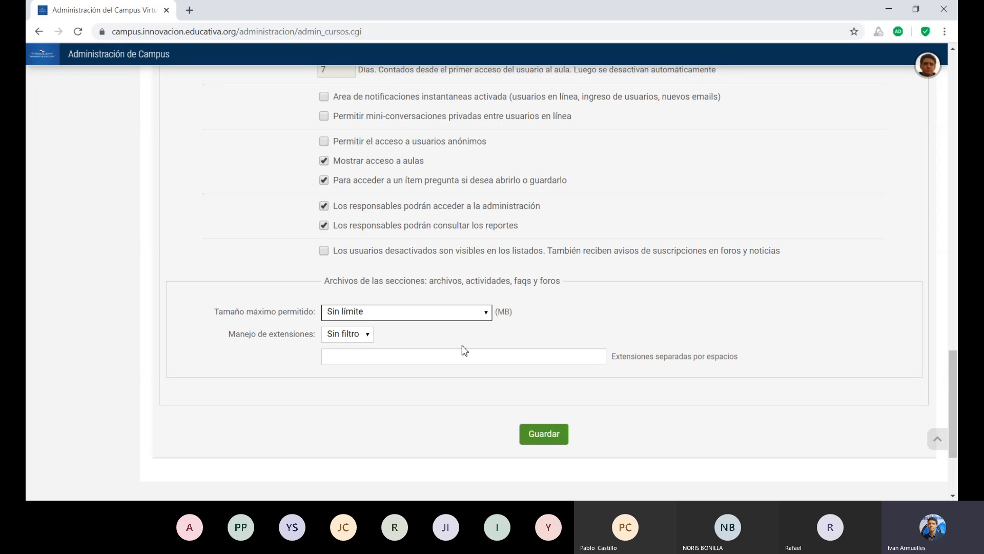
pyautogui.click(574, 301)
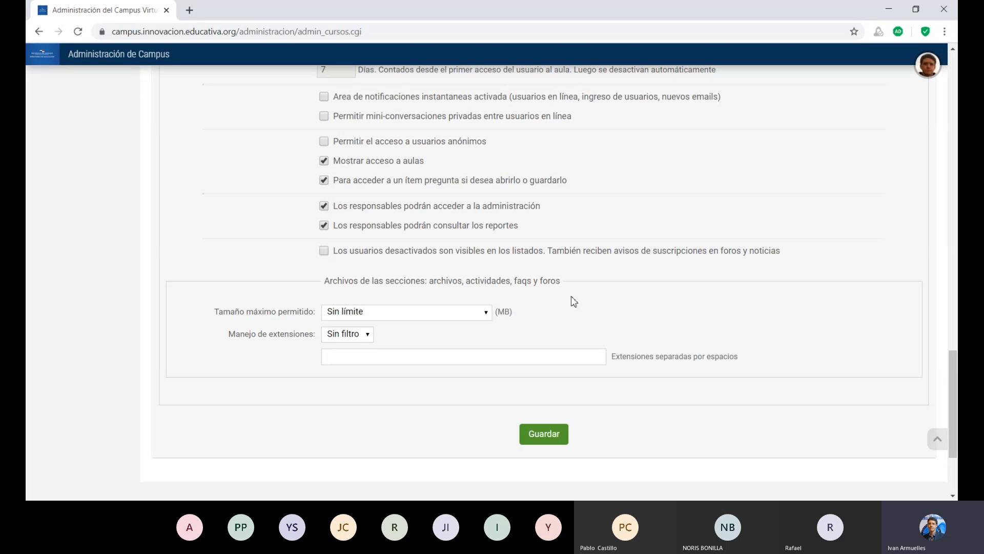
# Switch to the Secciones settings tab and review the forum notification options.
pyautogui.moveTo(952, 364); pyautogui.dragTo(955, 297)
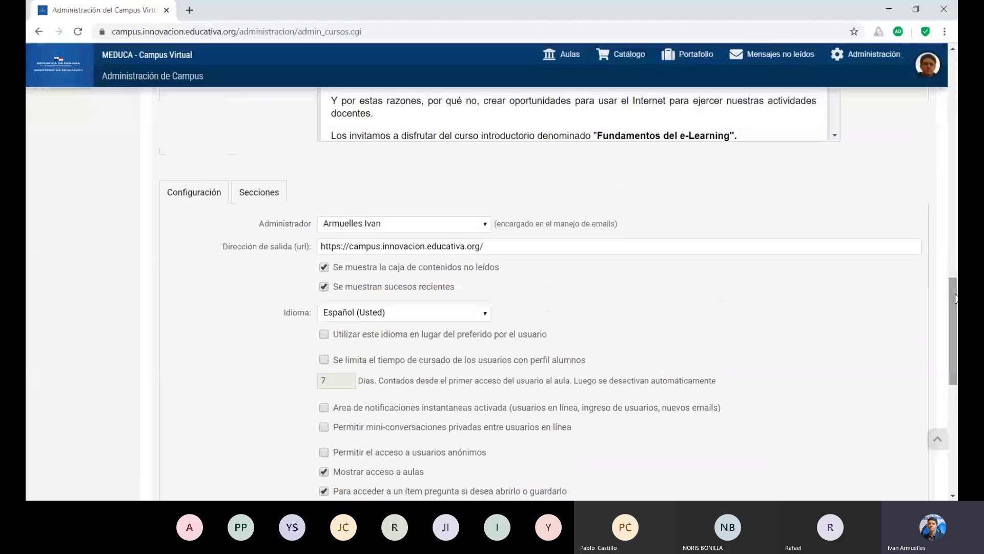
pyautogui.click(272, 204)
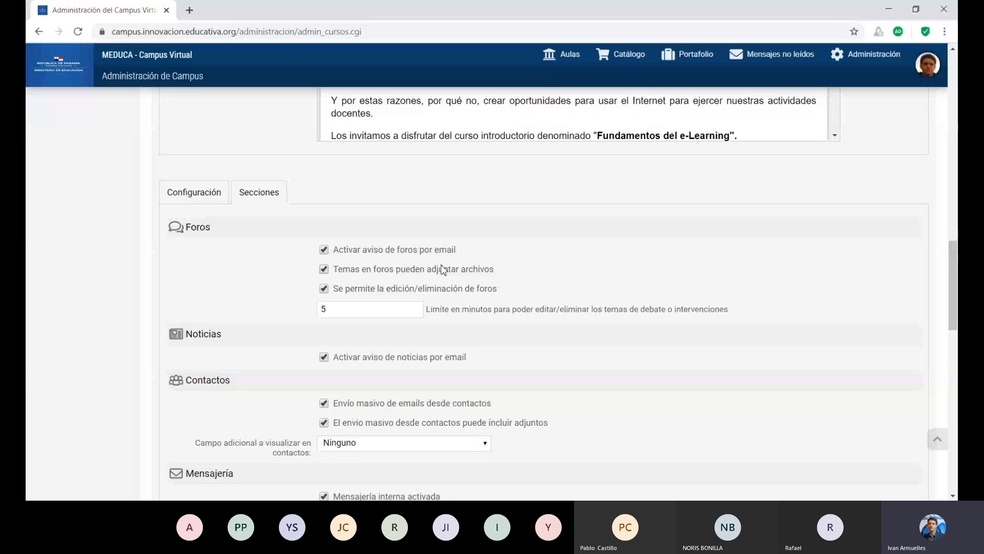
pyautogui.click(327, 251)
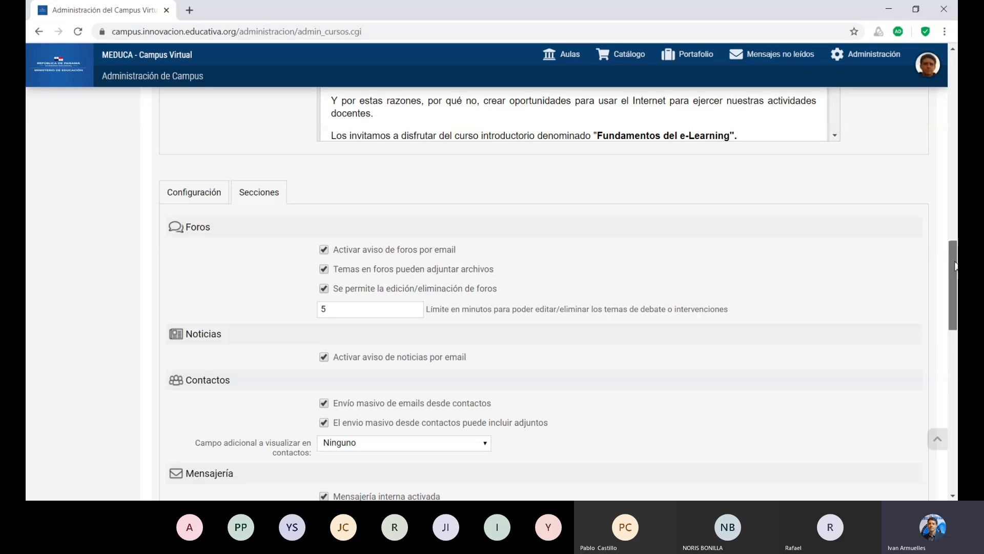
# Review the contacts, messaging, profile quota, attachment, chat, grades and wiki settings on the Secciones settings tab.
pyautogui.moveTo(955, 249); pyautogui.dragTo(955, 268)
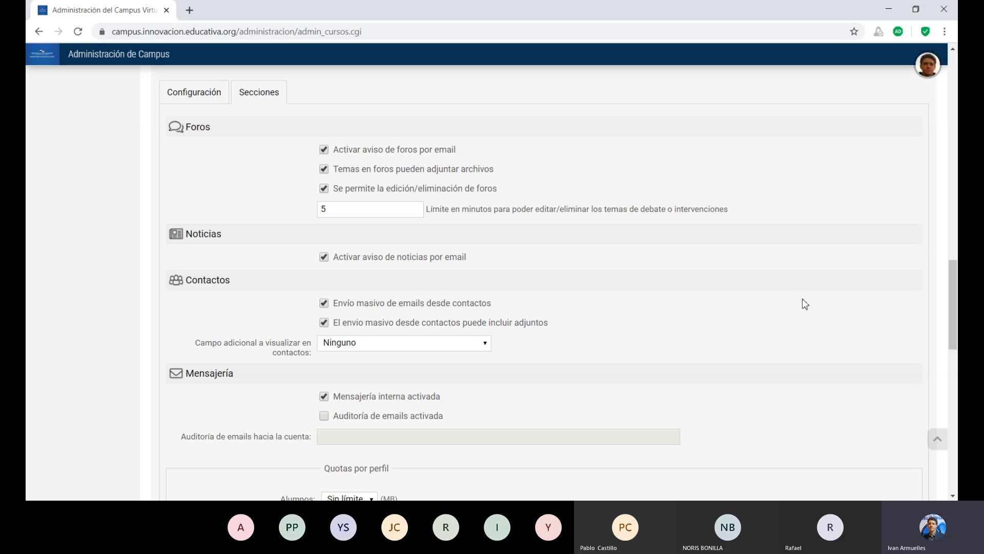
pyautogui.moveTo(957, 314); pyautogui.dragTo(957, 350)
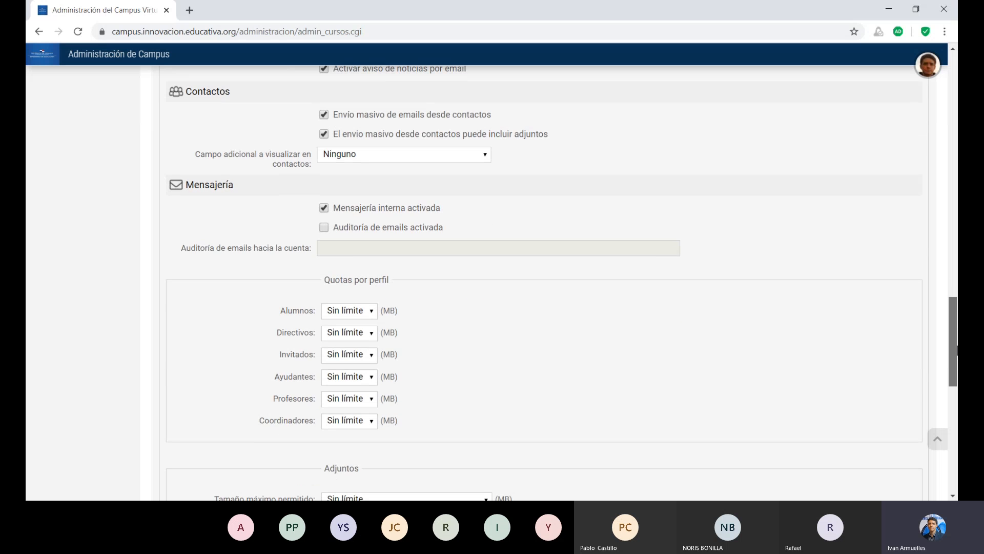
pyautogui.scroll(-1, 956, 351)
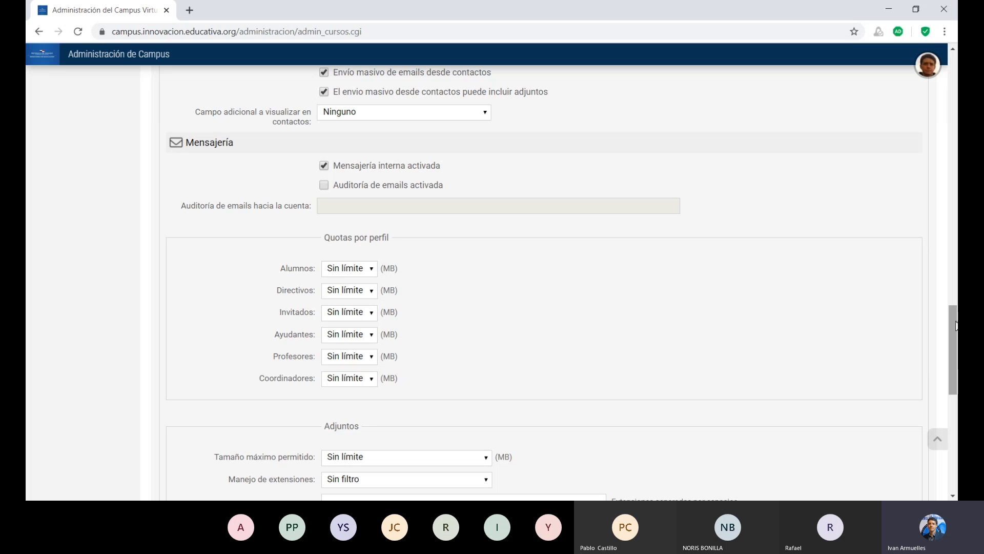
pyautogui.moveTo(955, 325); pyautogui.dragTo(957, 355)
pyautogui.moveTo(956, 354); pyautogui.dragTo(957, 386)
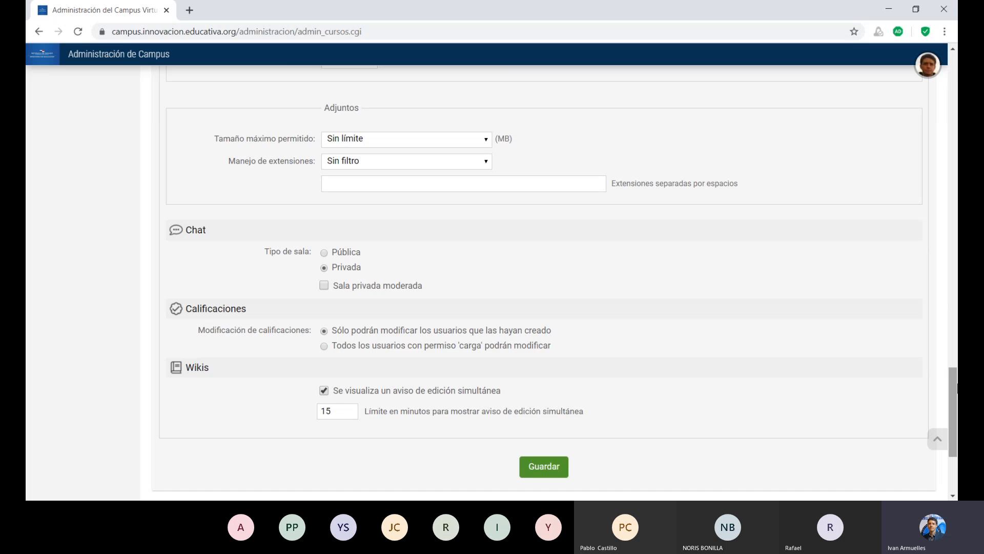
pyautogui.moveTo(956, 386); pyautogui.dragTo(955, 322)
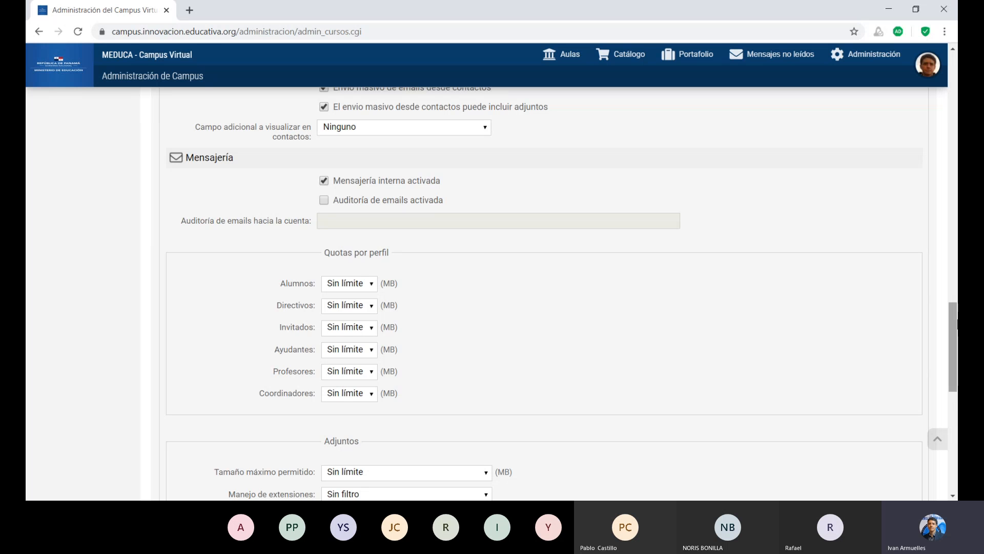
pyautogui.moveTo(953, 328); pyautogui.dragTo(953, 376)
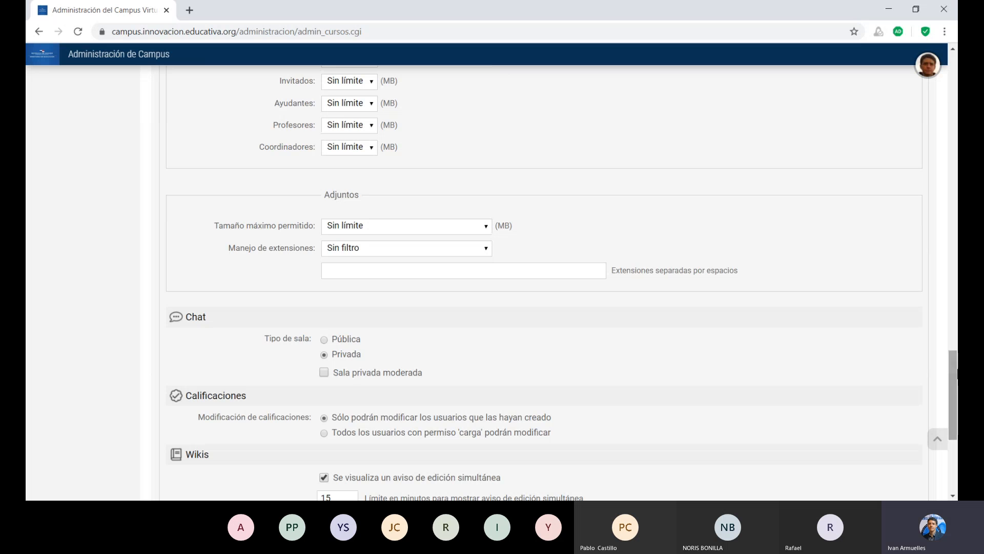
pyautogui.click(488, 228)
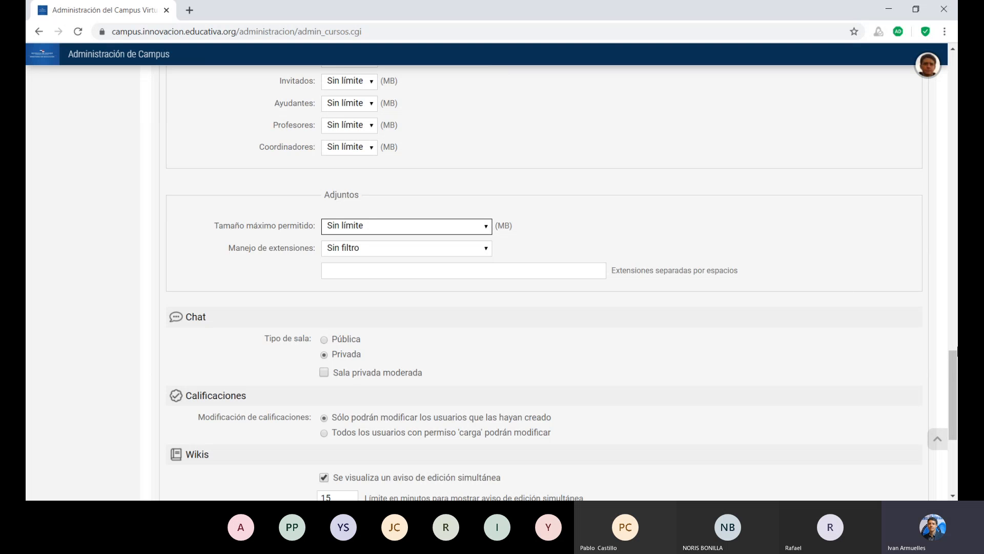
pyautogui.scroll(1, 950, 349)
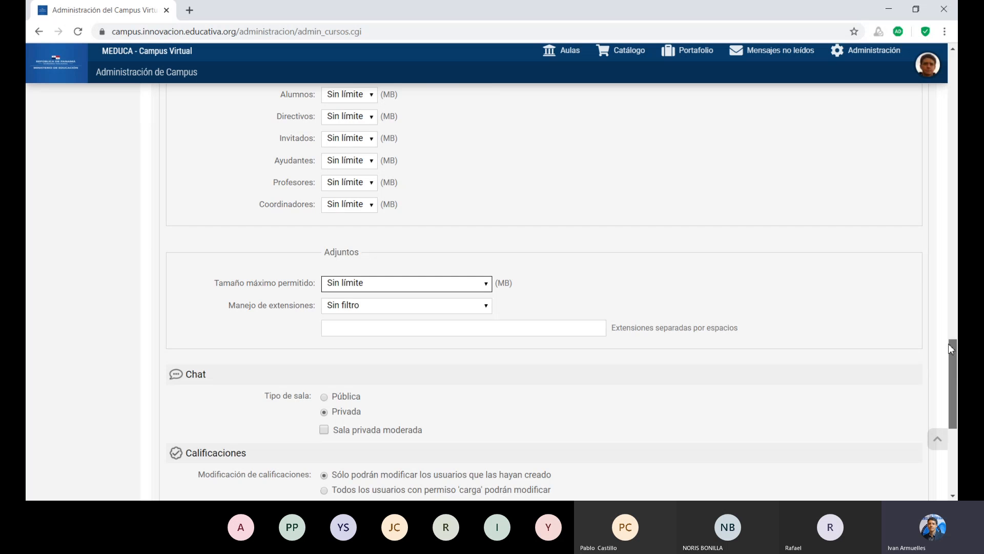
pyautogui.moveTo(950, 349); pyautogui.dragTo(945, 395)
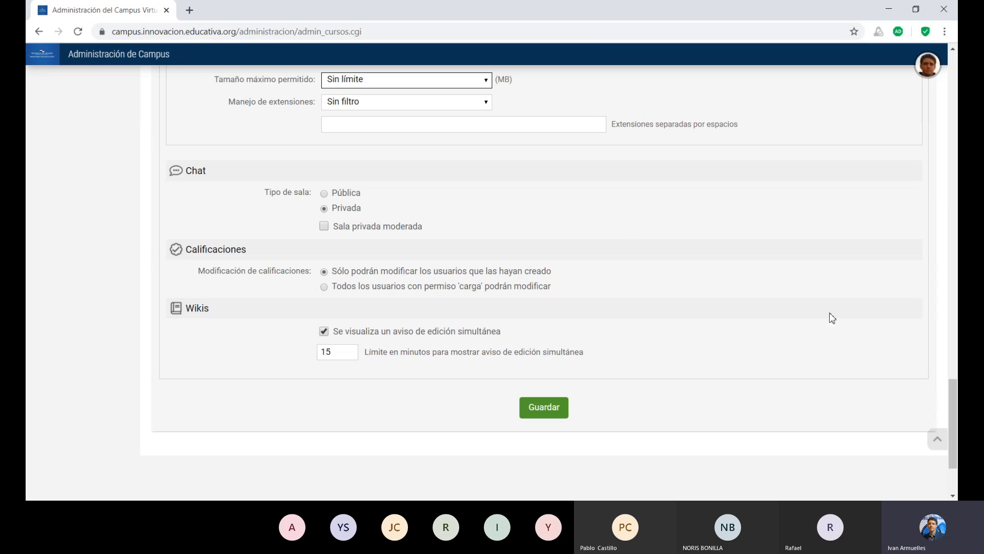
pyautogui.moveTo(955, 389); pyautogui.dragTo(937, 61)
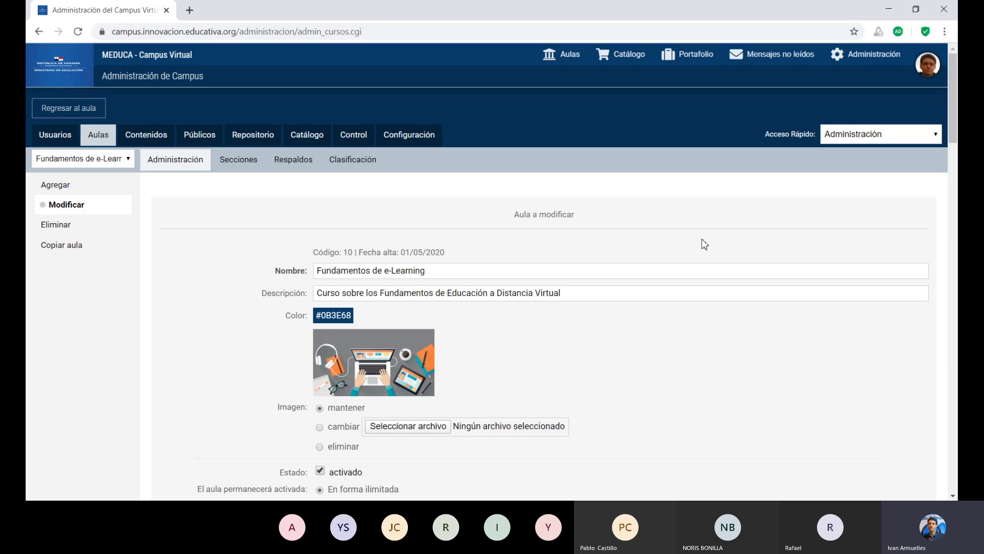
# Open the classroom's Secciones page and review the list of defined sections and their active states.
pyautogui.click(248, 168)
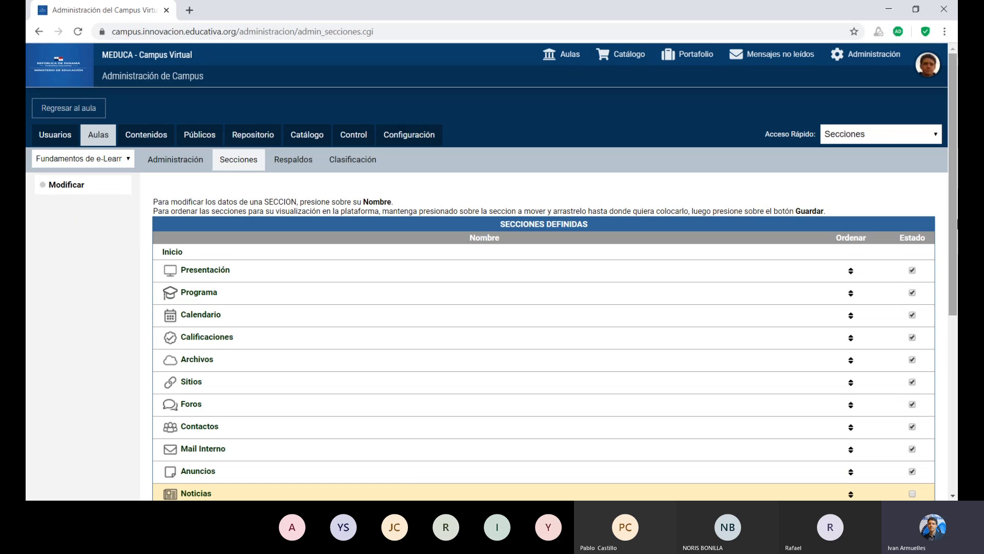
pyautogui.scroll(-1, 492, 295)
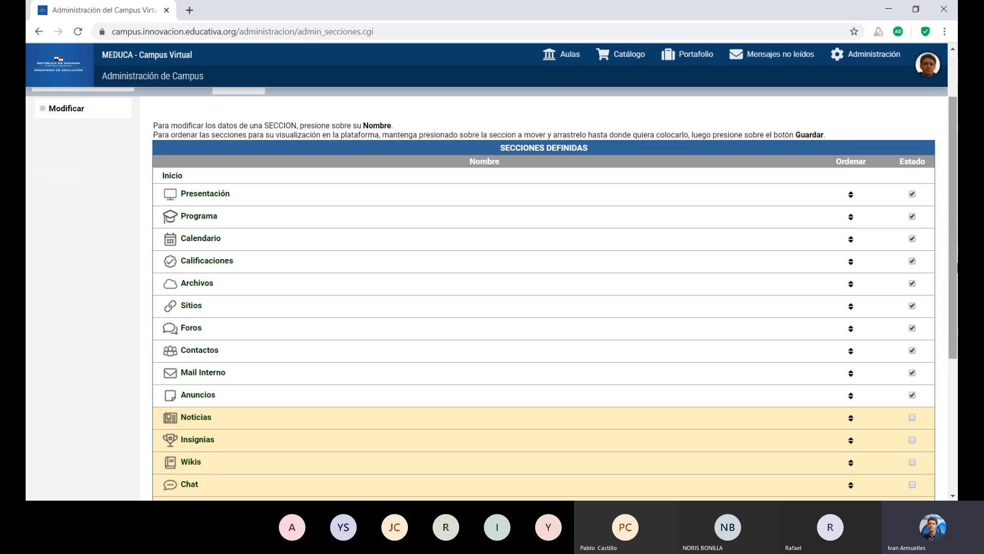
pyautogui.scroll(-3, 957, 277)
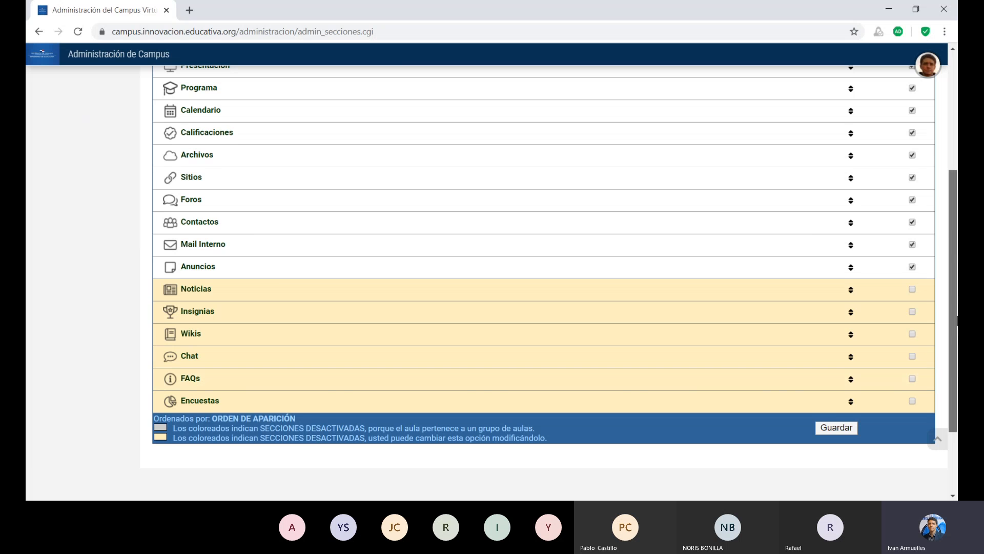
pyautogui.moveTo(954, 310); pyautogui.dragTo(953, 374)
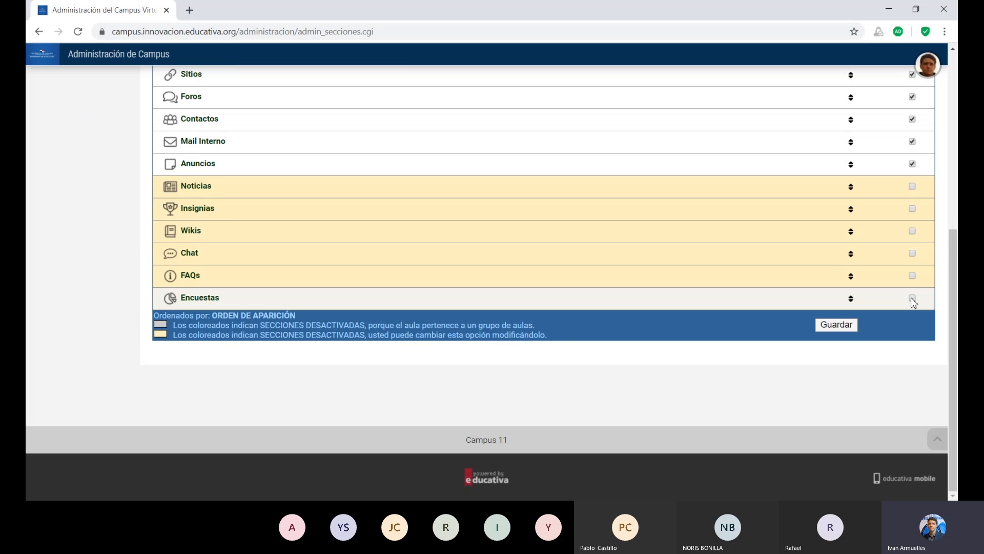
pyautogui.moveTo(957, 326); pyautogui.dragTo(955, 136)
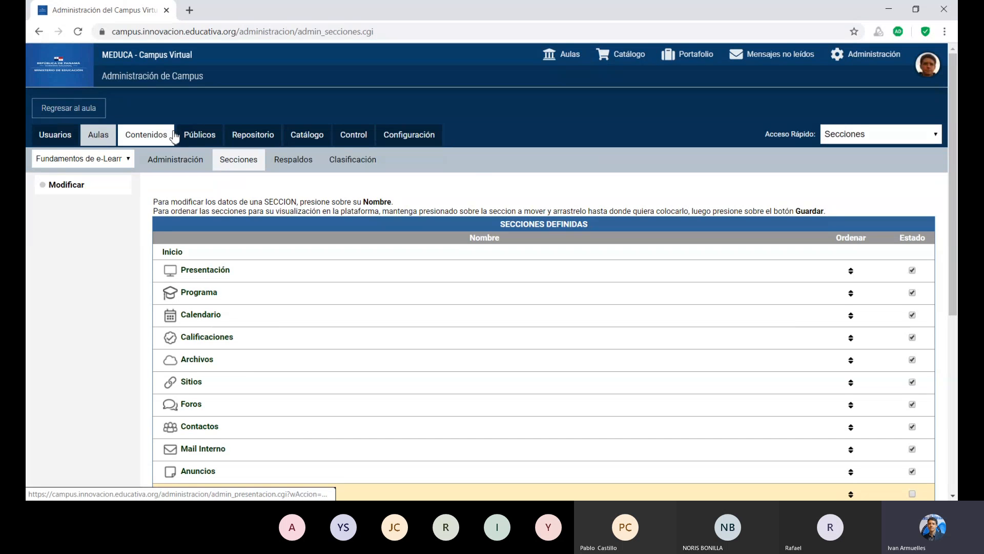
# Browse the classroom's Respaldos export list and then the Clasificación page.
pyautogui.click(303, 162)
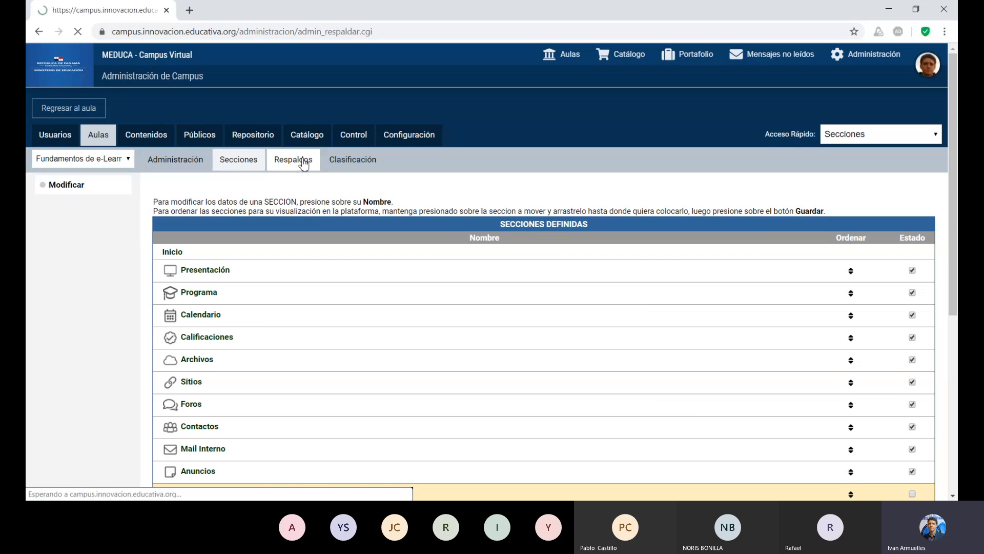
pyautogui.scroll(-15, 303, 162)
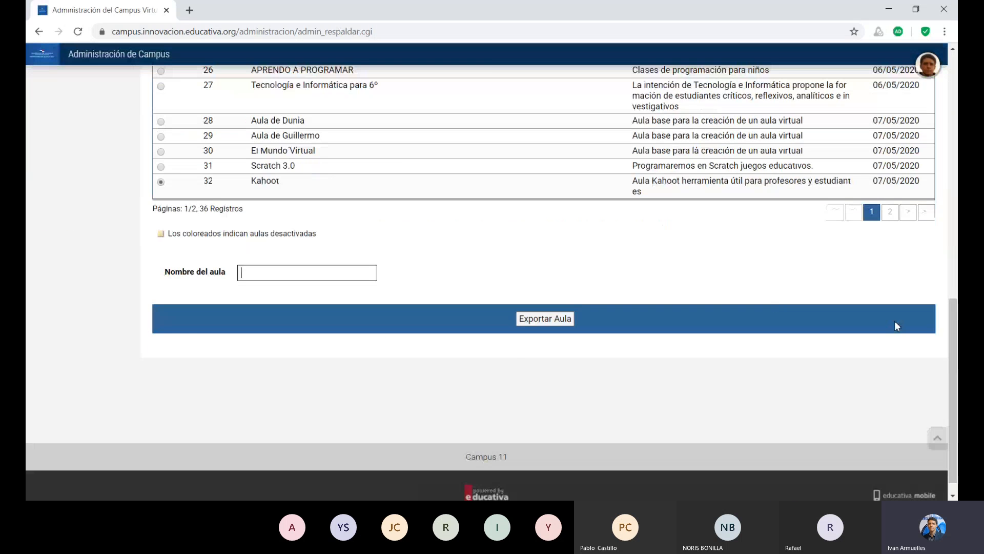
pyautogui.moveTo(954, 338); pyautogui.dragTo(943, 104)
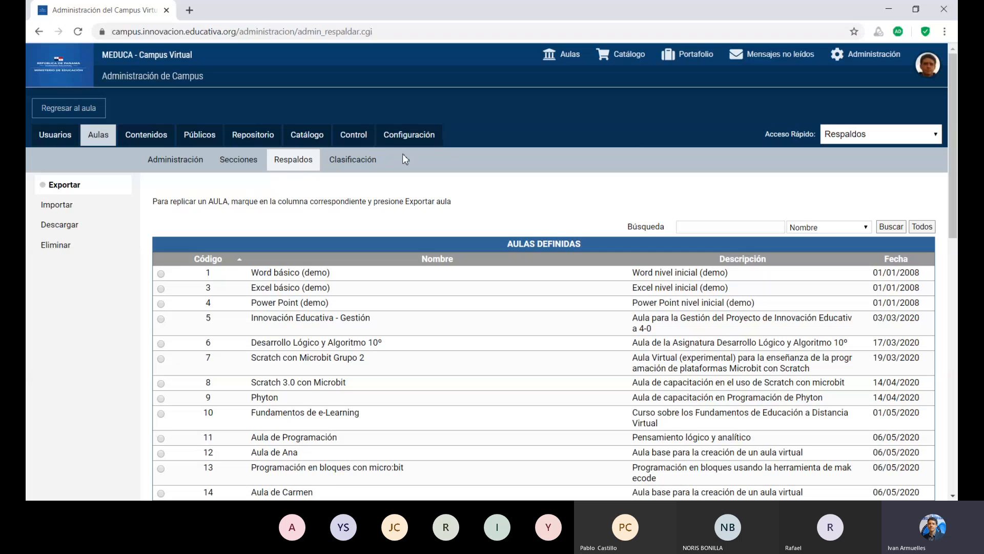
pyautogui.click(363, 171)
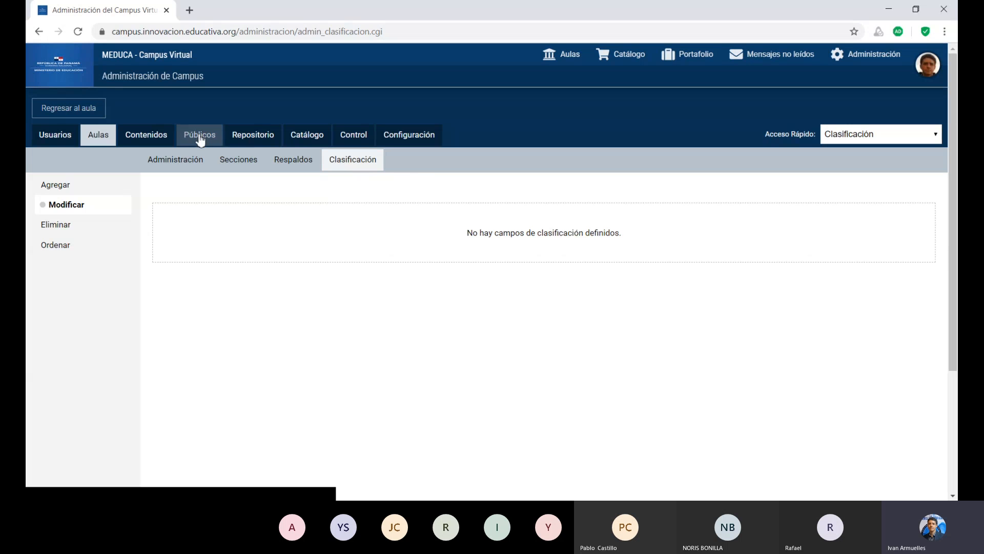
# Open the Contenidos area to view the classroom's Presentación topics list.
pyautogui.click(152, 139)
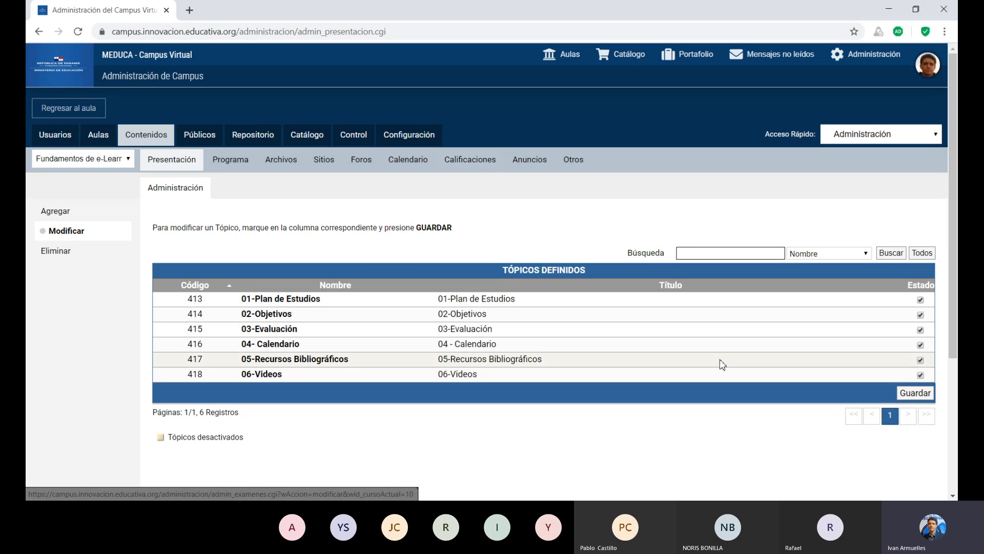
pyautogui.click(864, 415)
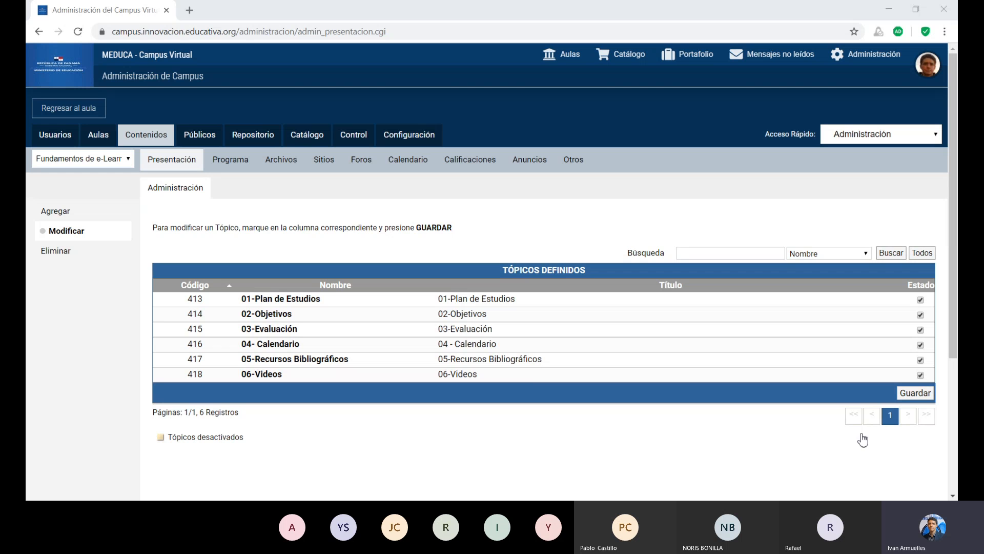